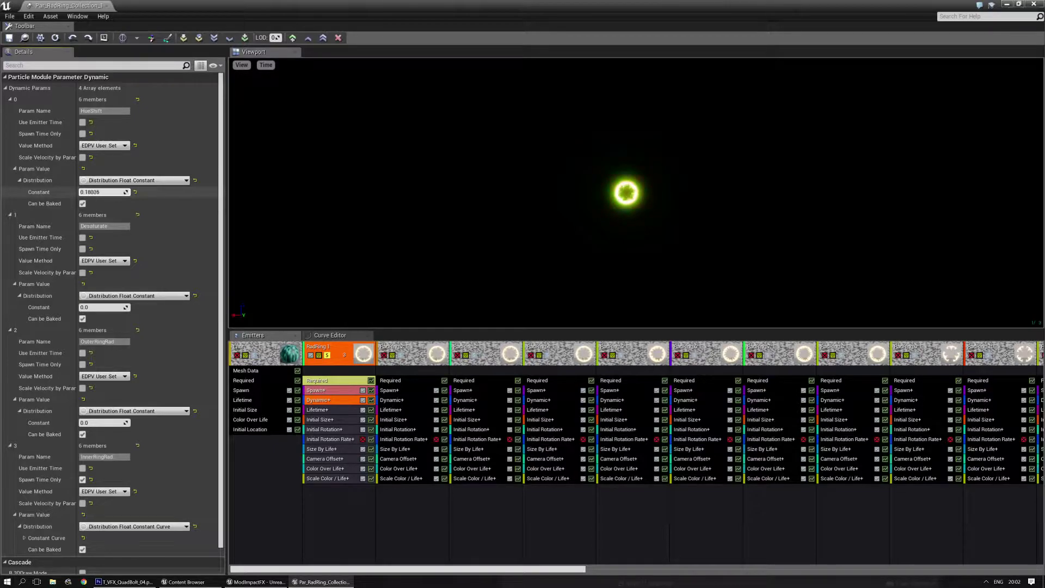
Step: Make HueShift a constant curve with two points, the second at In Val 1.0 and Out Val 1.0
left_click(147, 180)
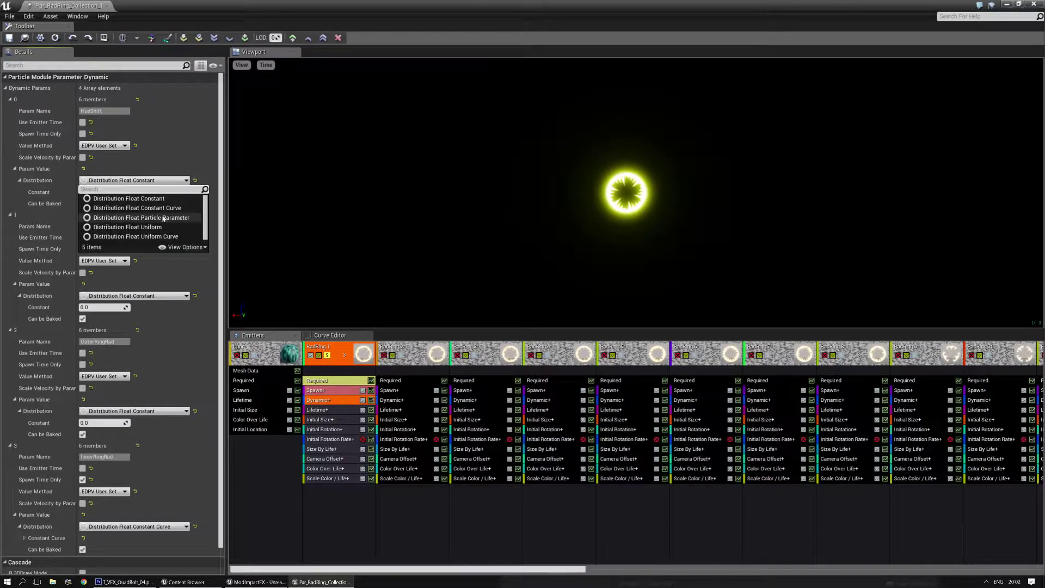
left_click(130, 208)
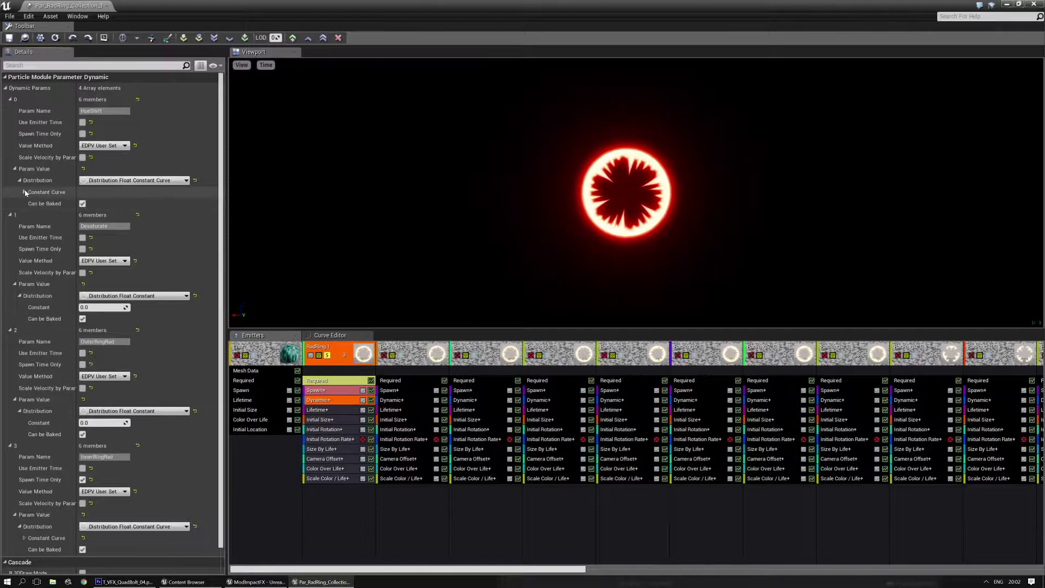
left_click(24, 193)
left_click(136, 204)
left_click(137, 204)
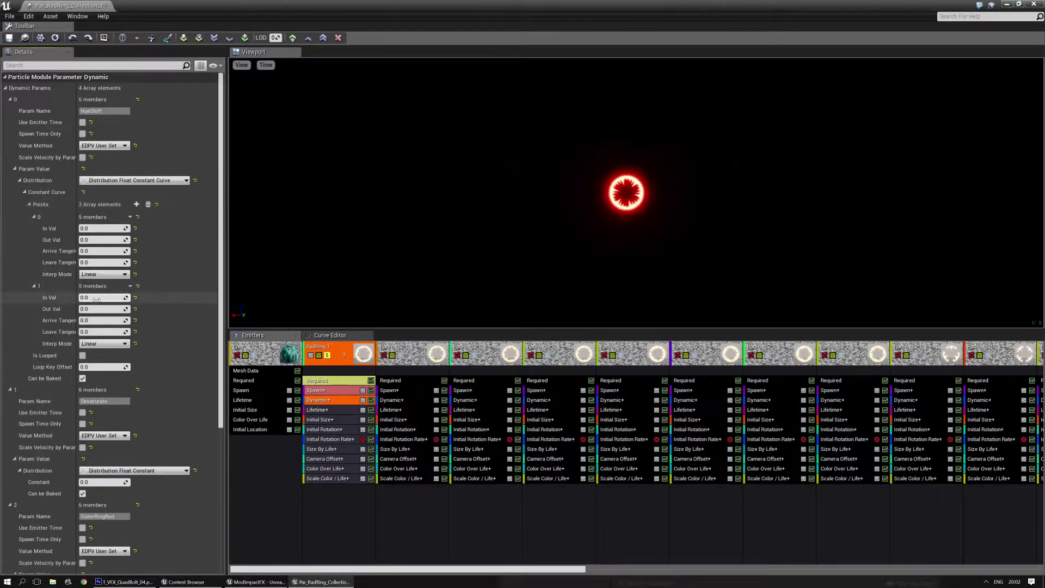
left_click(96, 297)
type("1")
key("Tab")
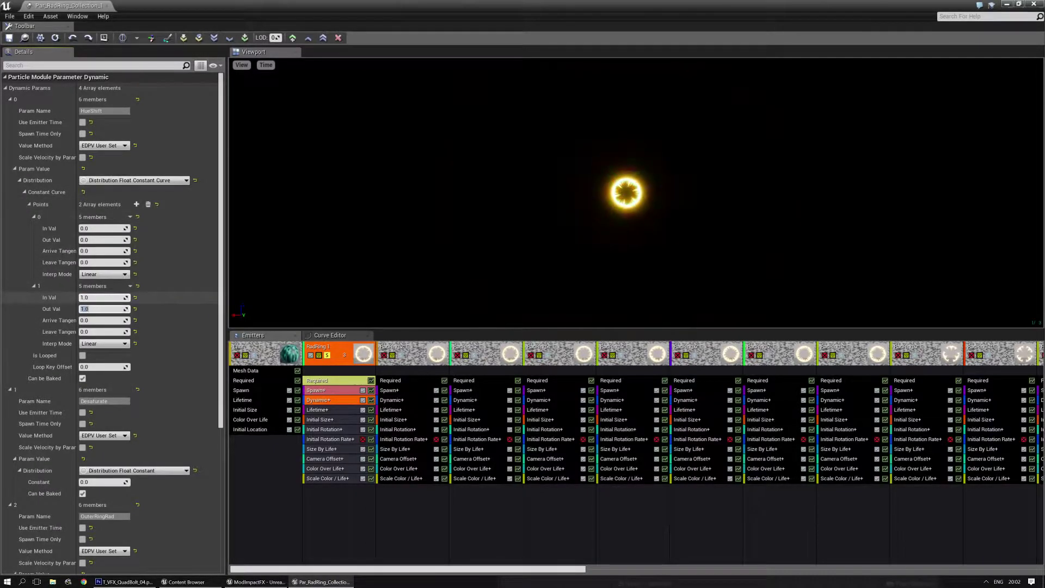
left_click(472, 242)
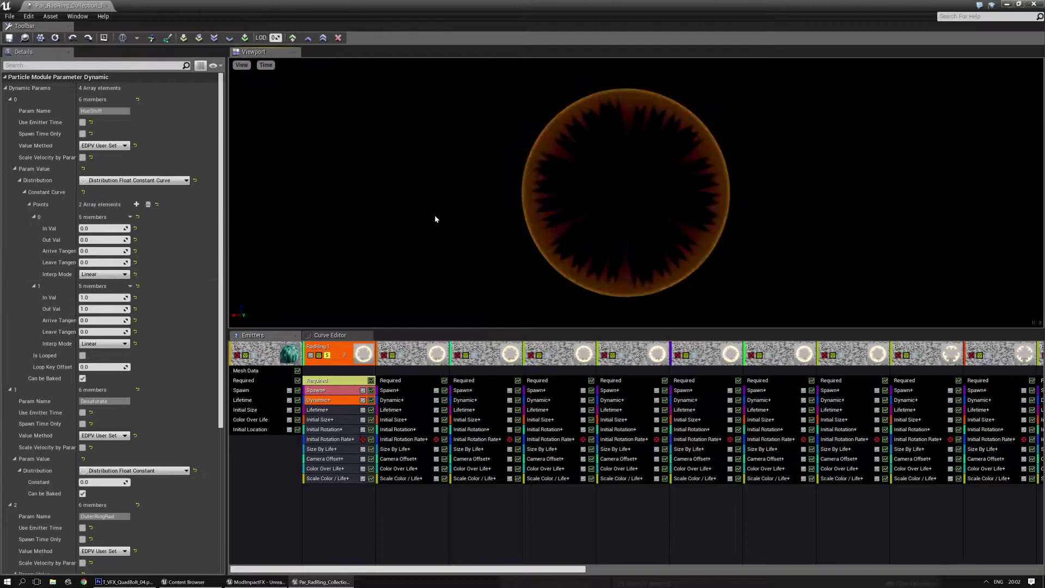
Step: Switch HueShift to a uniform distribution with Max 1.0 and Spawn Time Only ticked
left_click(136, 180)
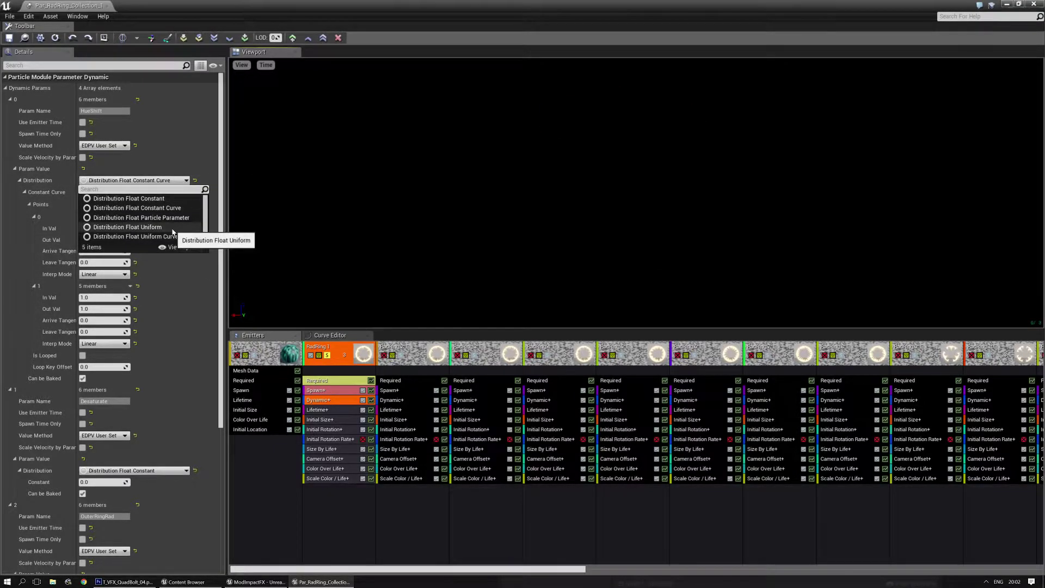
left_click(178, 228)
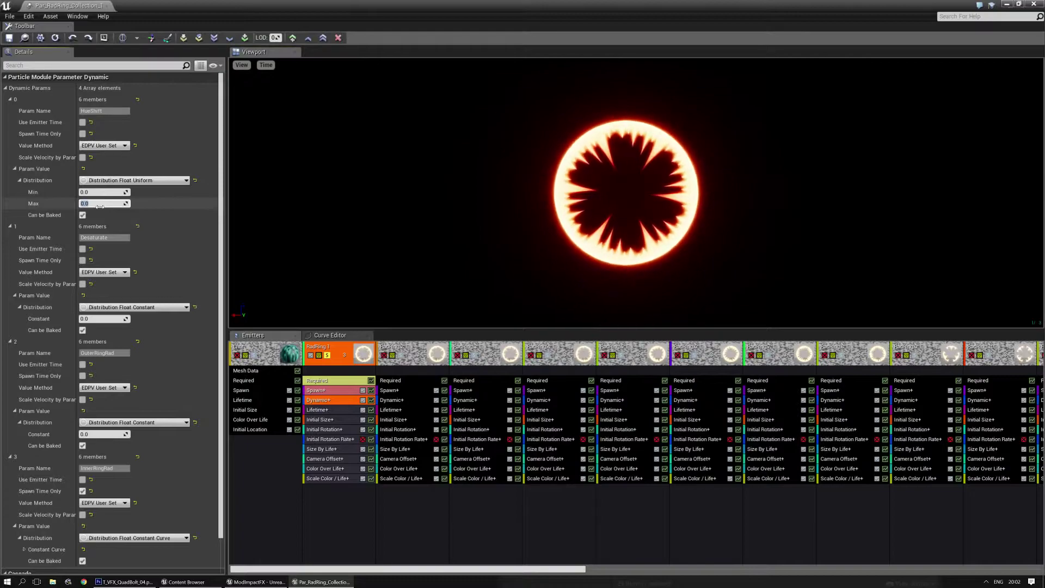
type("1")
key("Return")
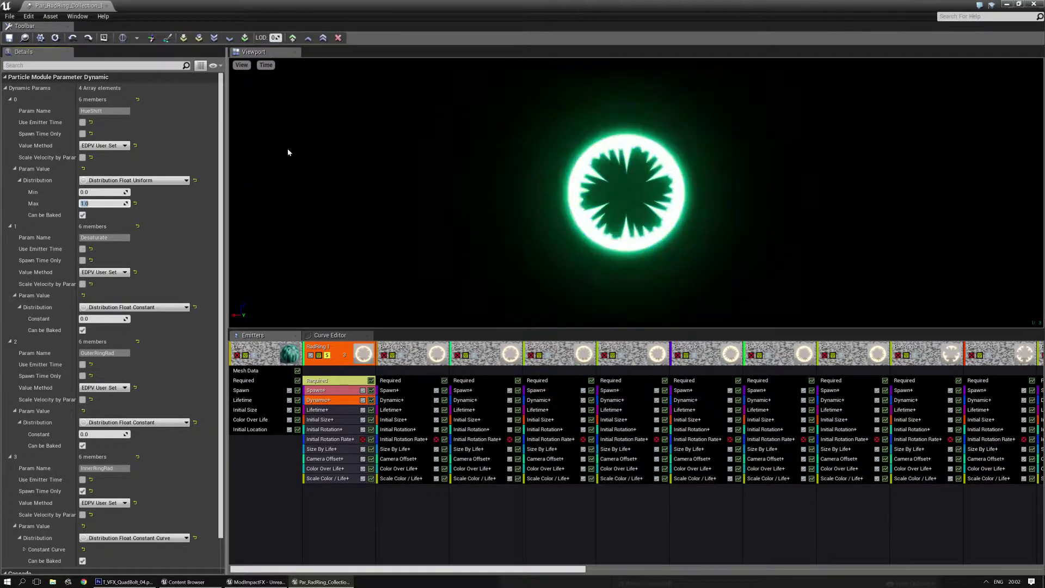
left_click(82, 134)
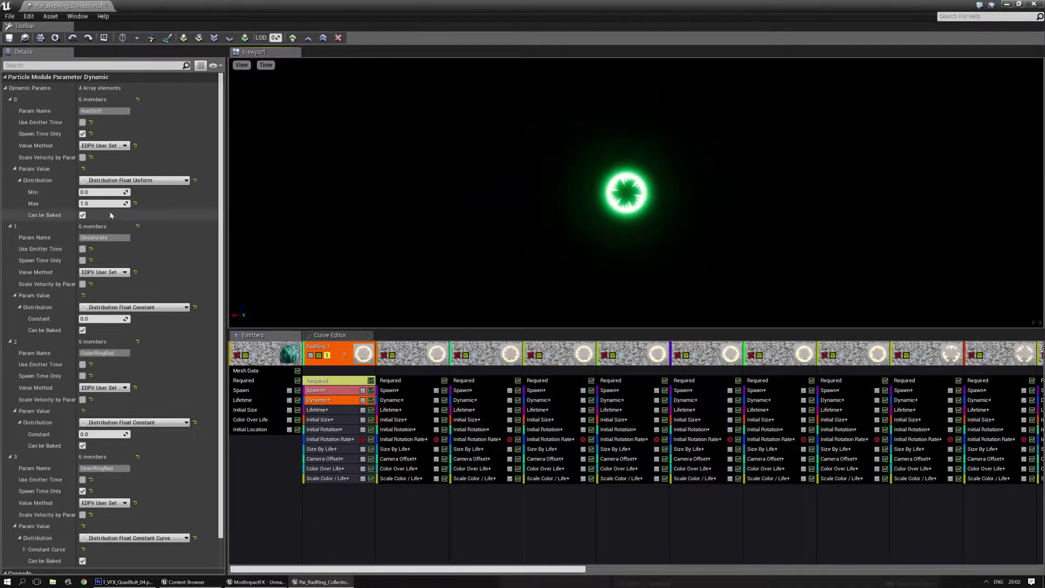
left_click(169, 180)
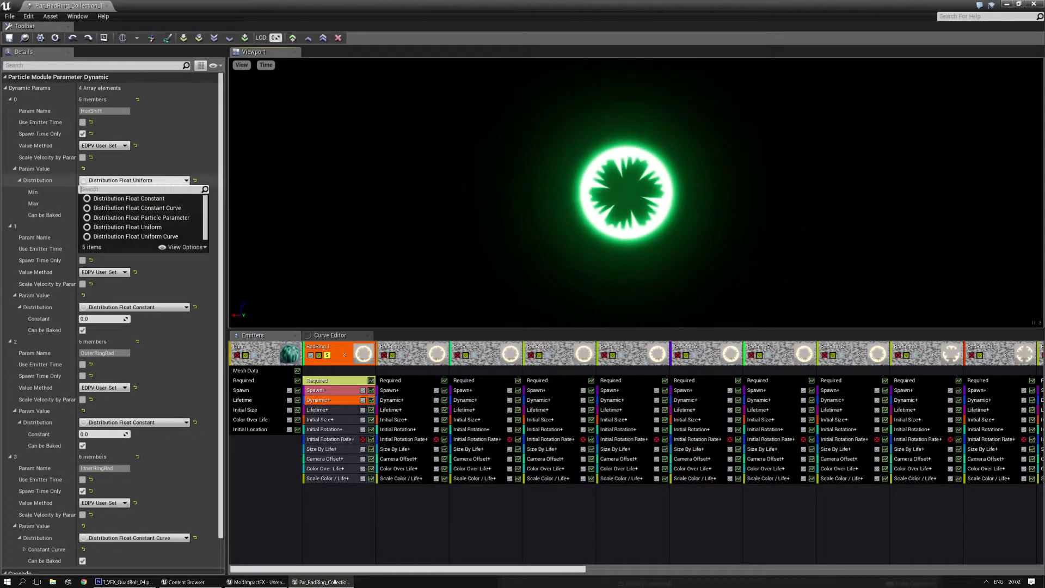
Step: Set HueShift to Distribution Float Constant with Spawn Time Only off, and enter 2 for Desaturate
left_click(168, 200)
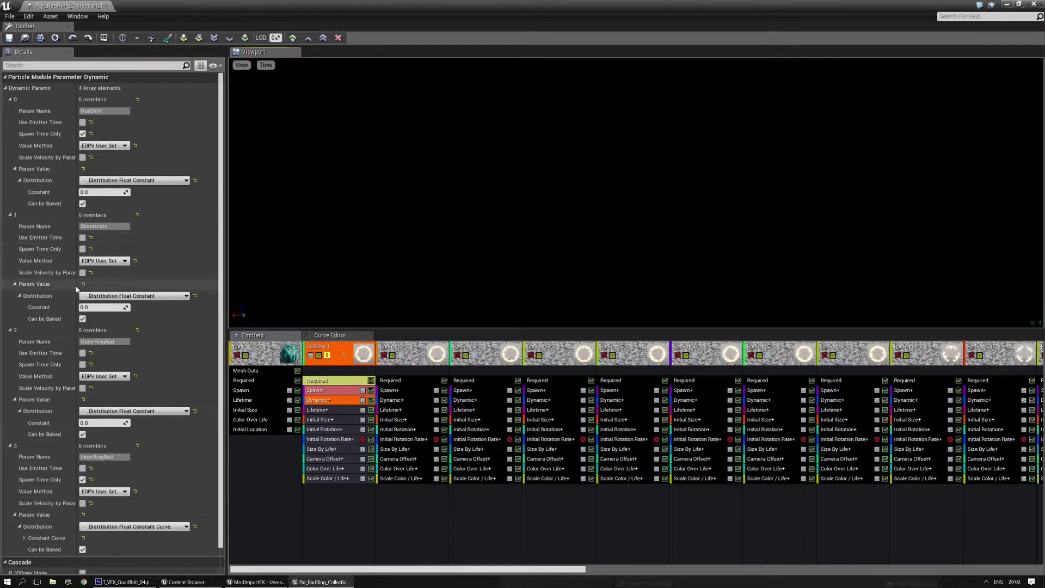
left_click(83, 134)
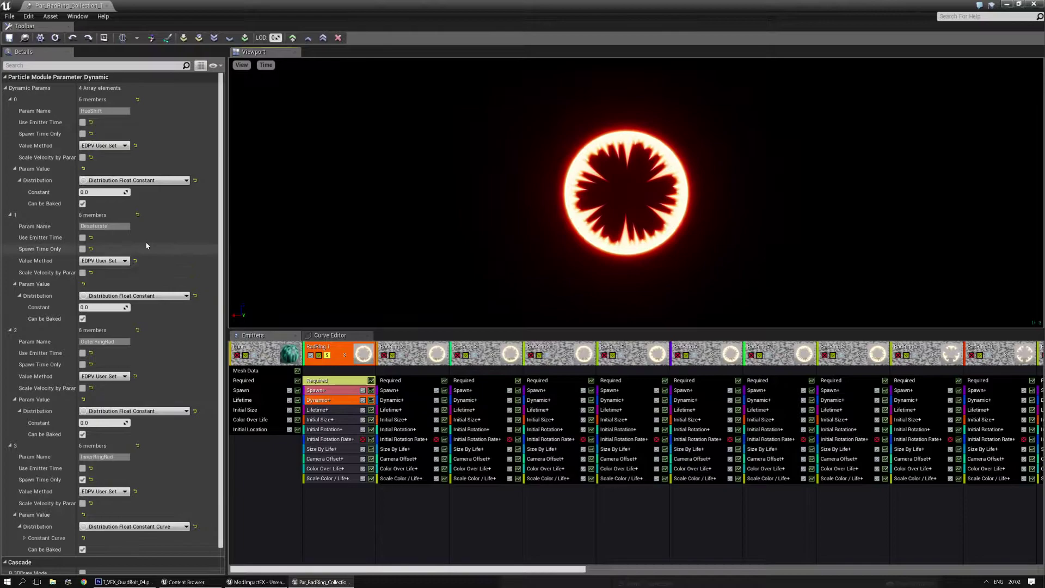
left_click(104, 308)
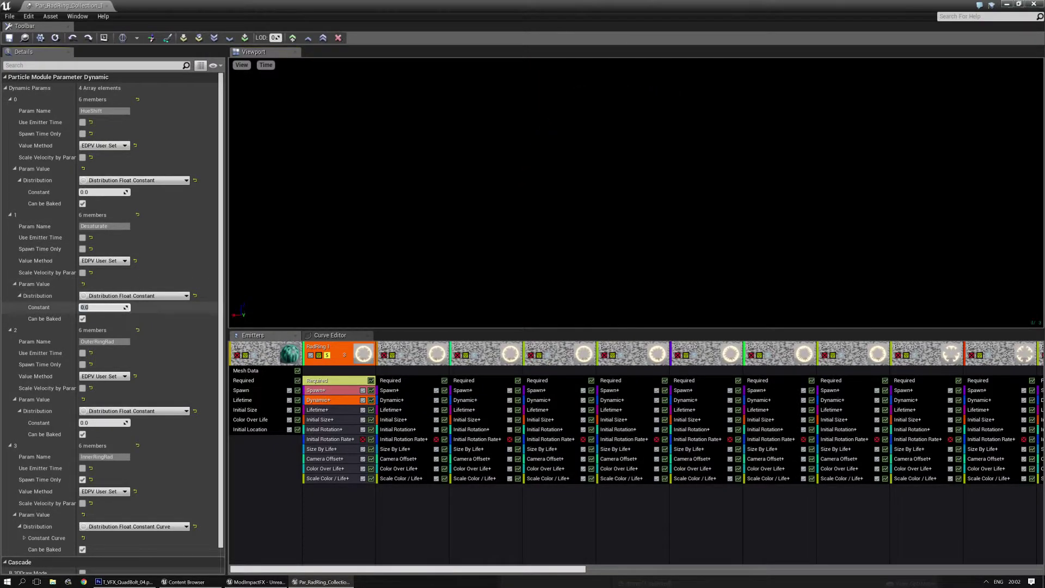
type("2")
key("Return")
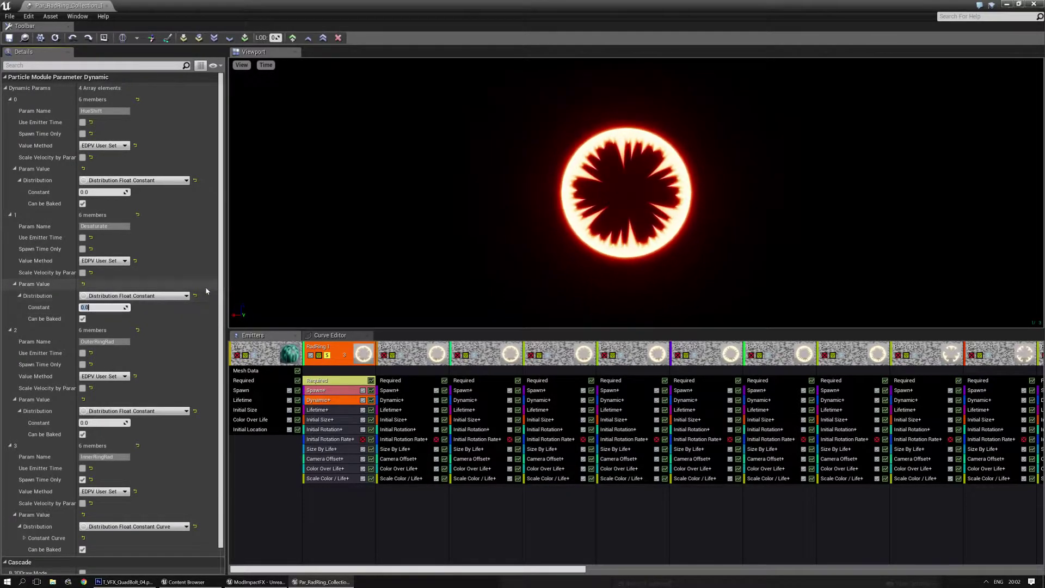
scroll(220, 281, "down", 1)
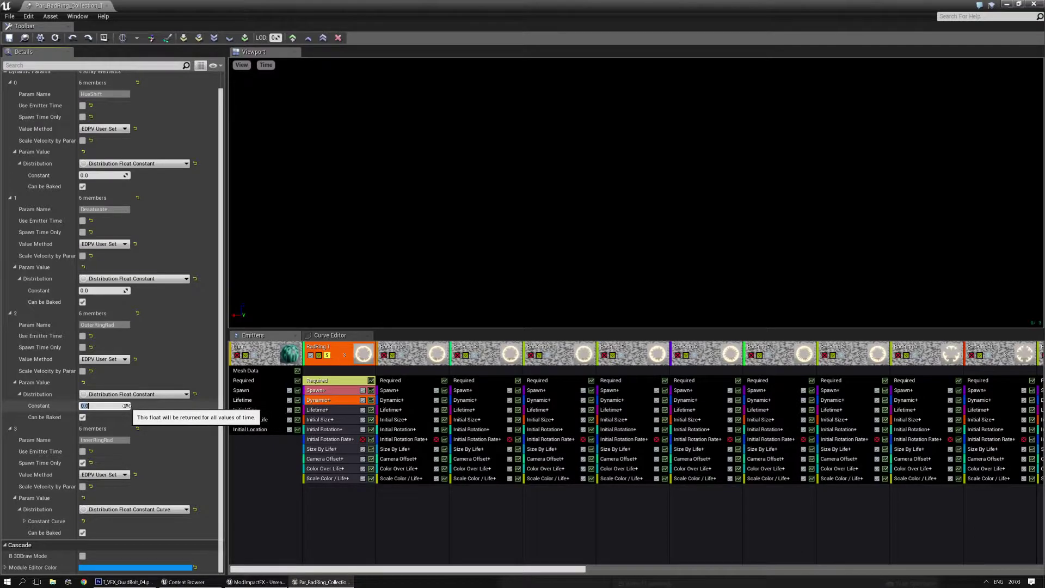
left_click_drag(126, 406, 123, 406)
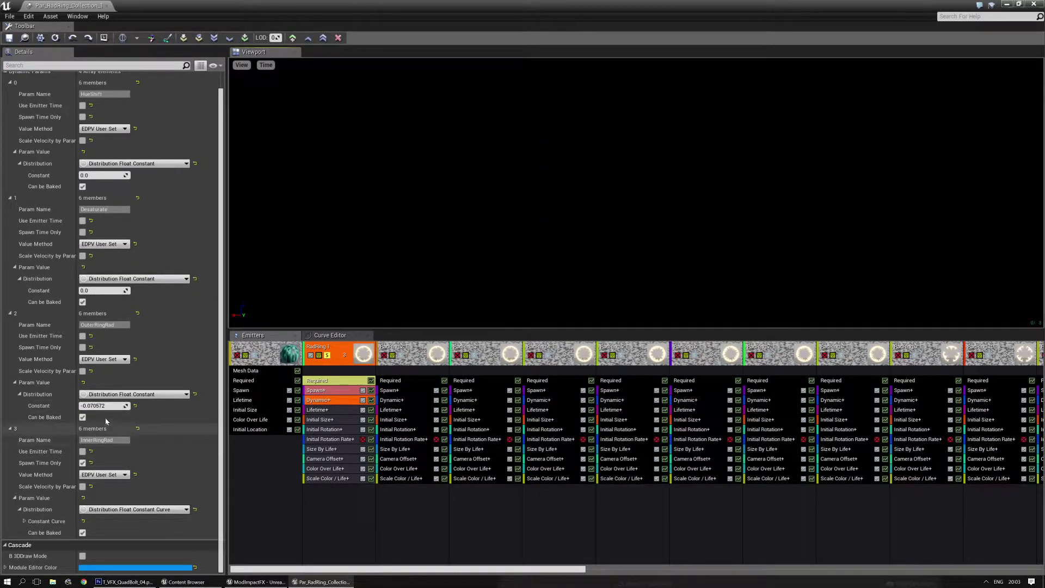
left_click_drag(126, 406, 119, 406)
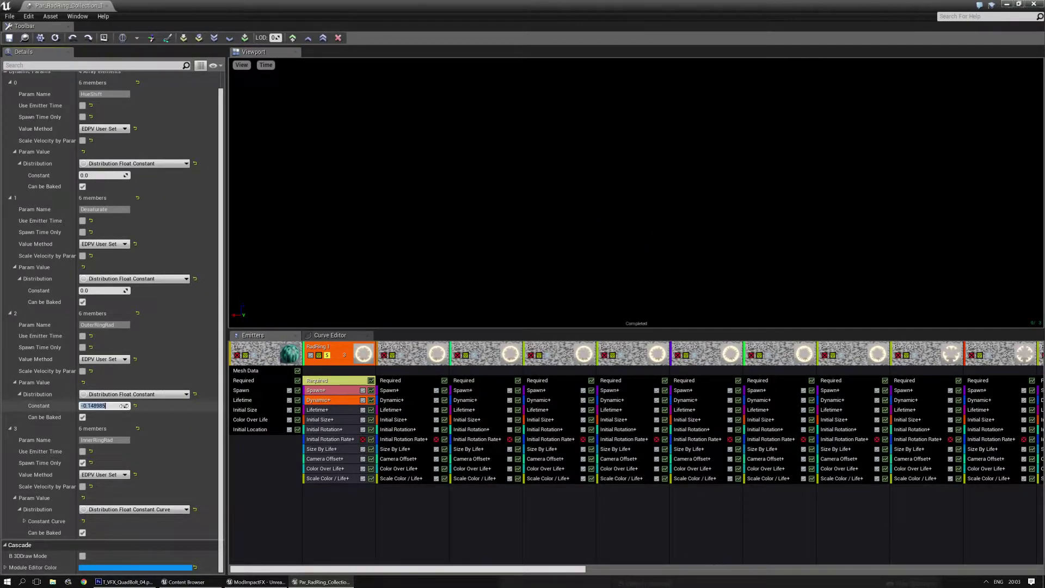
left_click(158, 394)
left_click(137, 421)
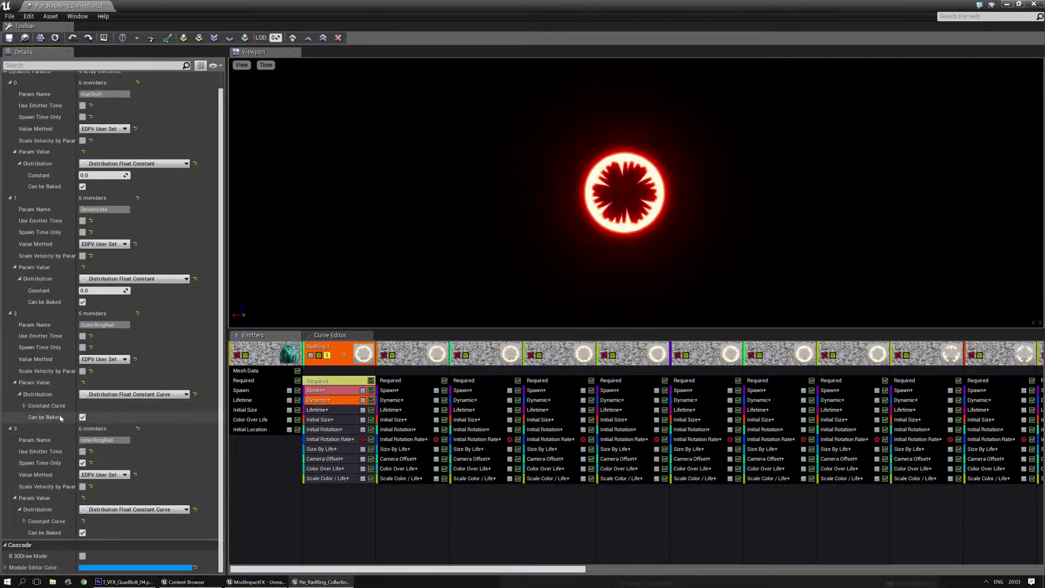
left_click(24, 405)
left_click(137, 418)
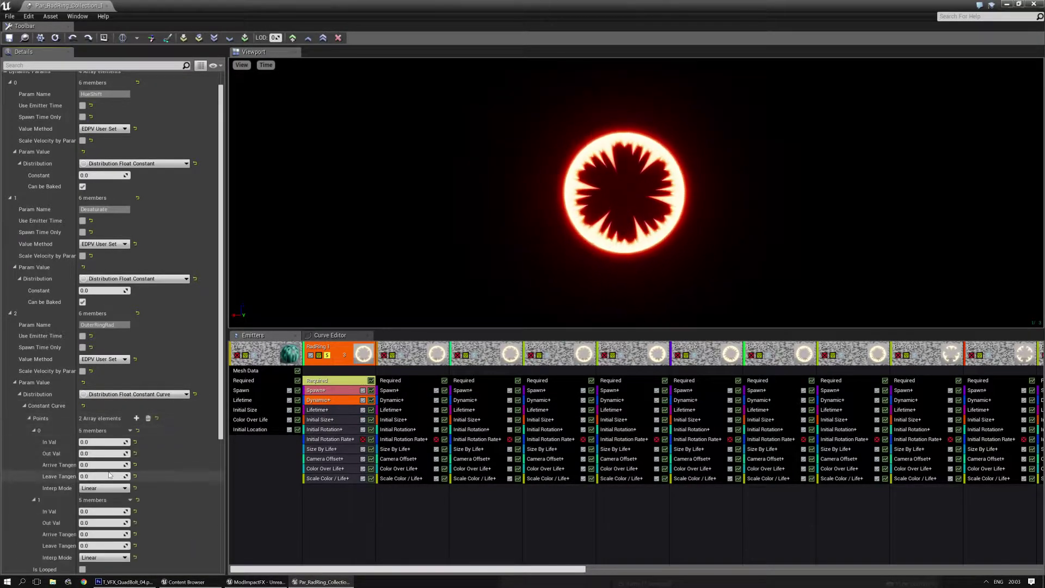
left_click(136, 418)
key("Tab")
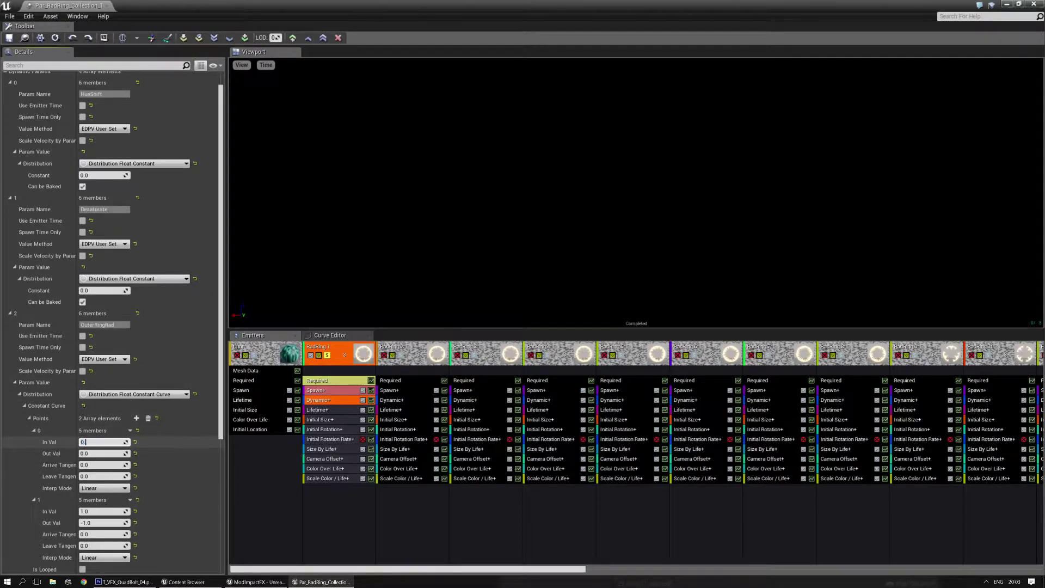
type(".5")
left_click(499, 280)
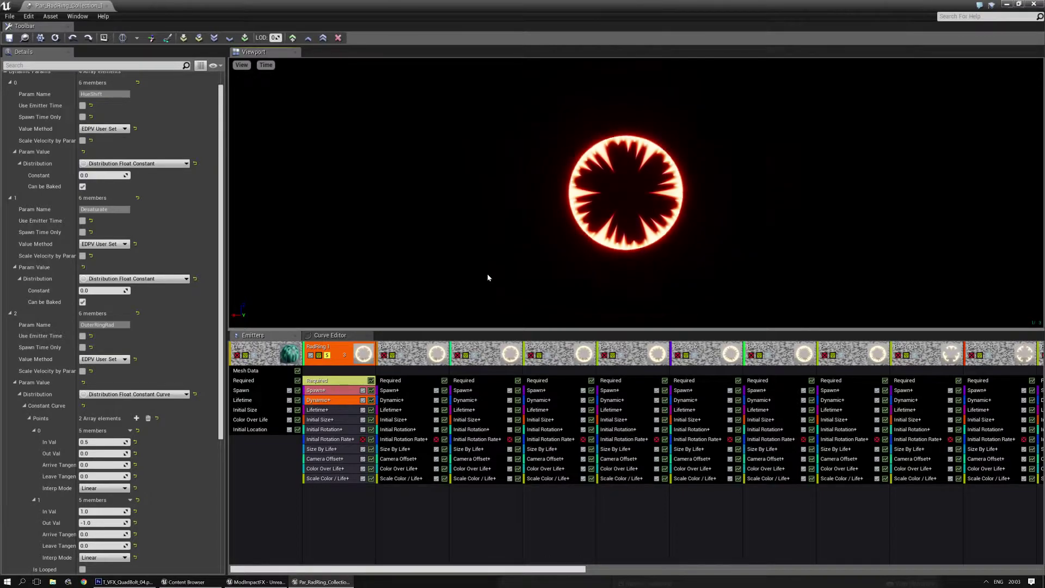
left_click(146, 396)
left_click(108, 406)
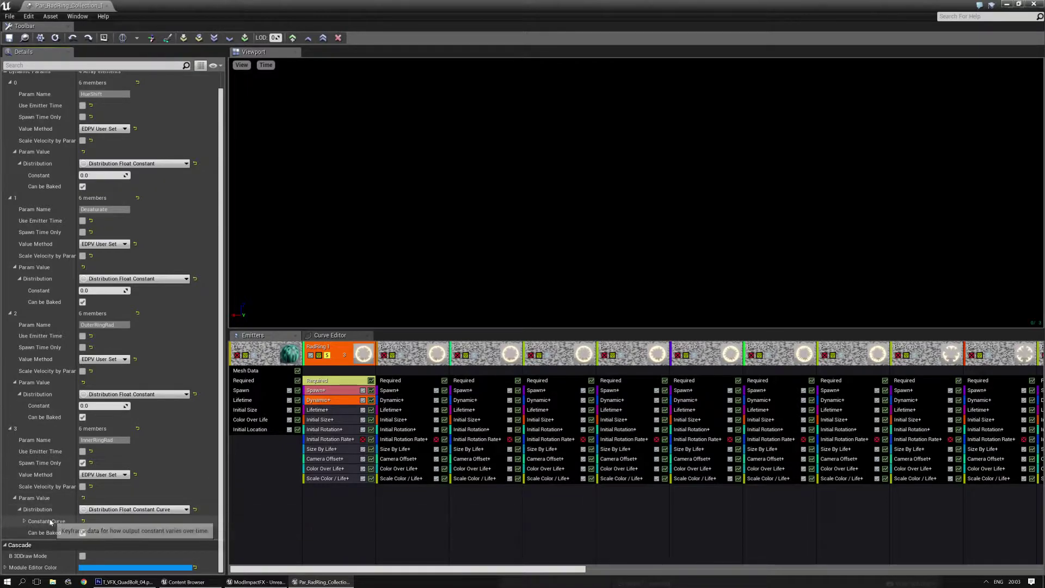
Step: Expand InnerRingRad's constant curve points and set point 1's Out Val to 0.5
left_click(24, 521)
scroll(136, 479, "down", 1)
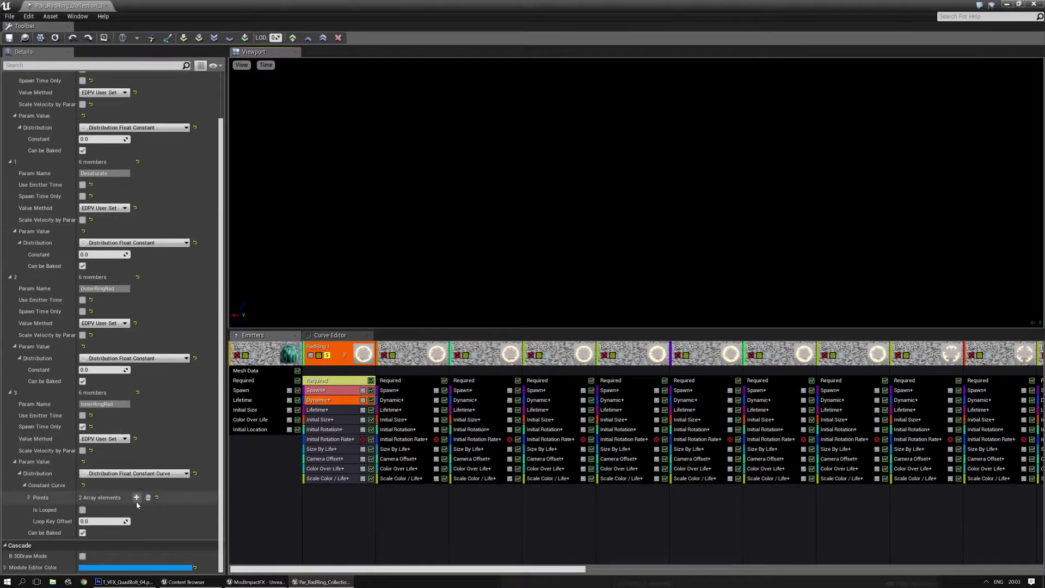
left_click(29, 498)
left_click(33, 509)
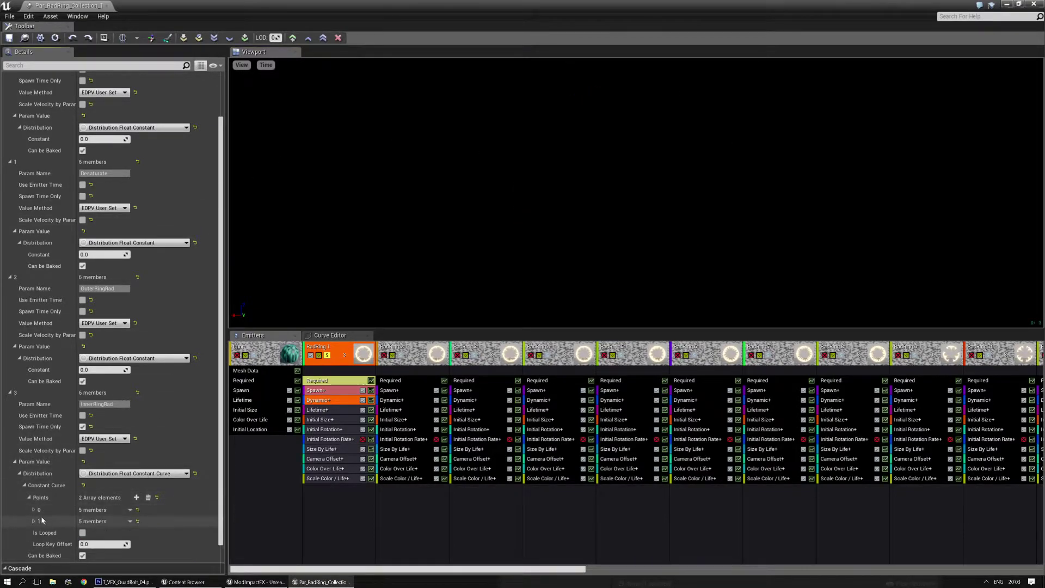
scroll(38, 503, "down", 3)
left_click(38, 502)
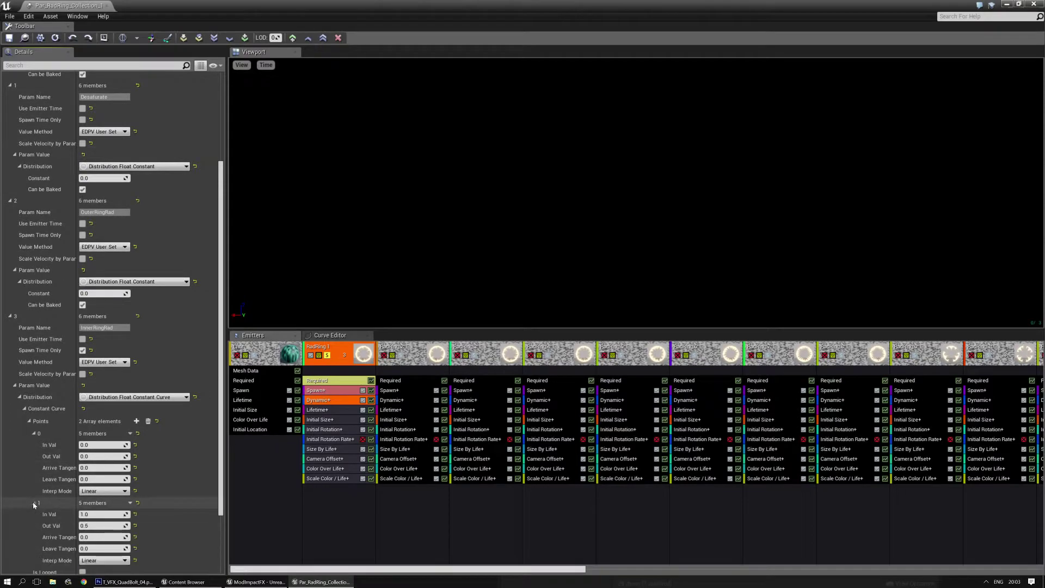
scroll(93, 495, "down", 1)
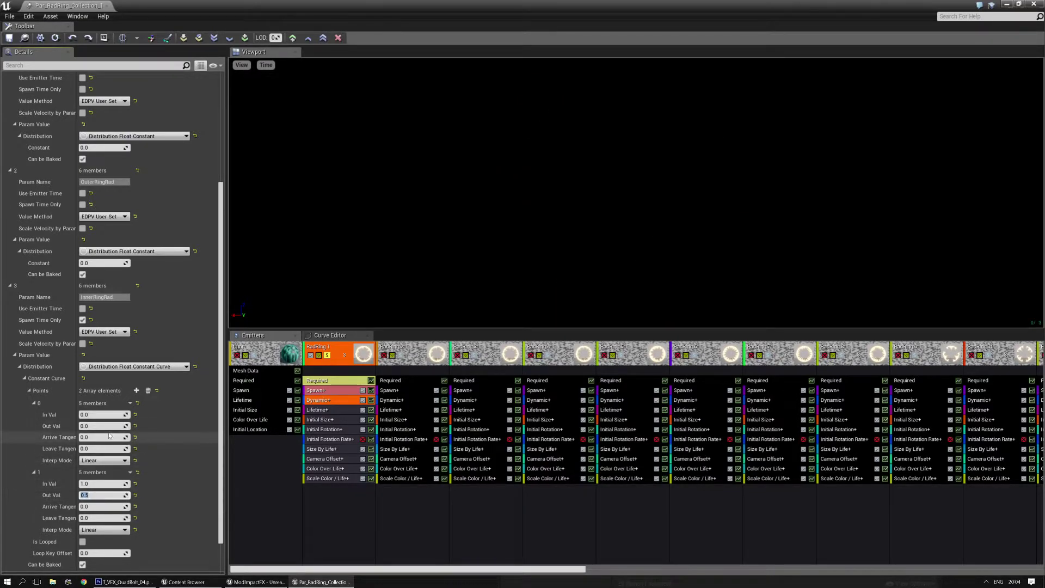
key("Return")
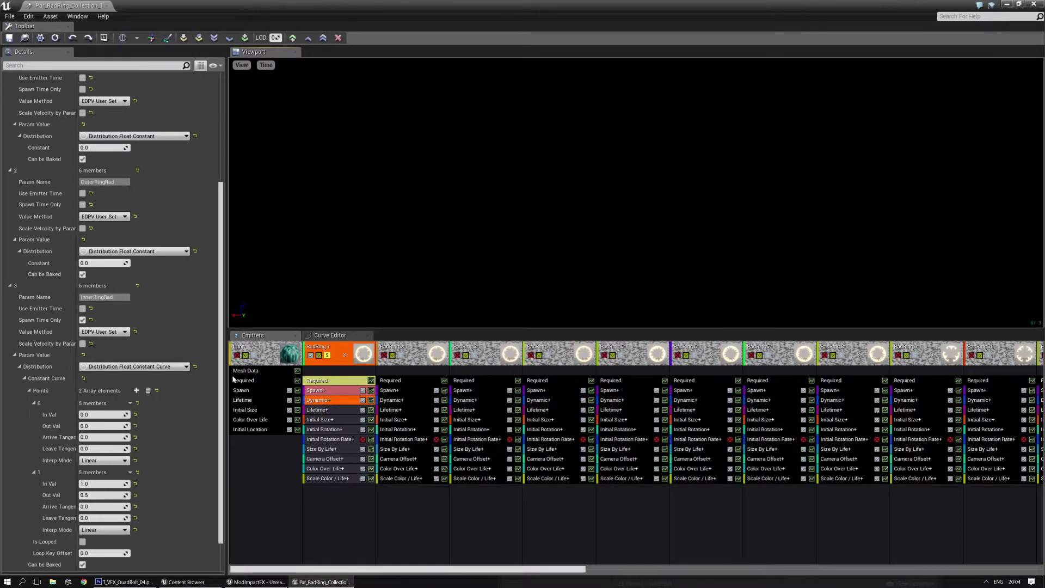
Step: Select RadRing 1's Lifetime module to show its constant lifetime of 0.32
left_click(326, 409)
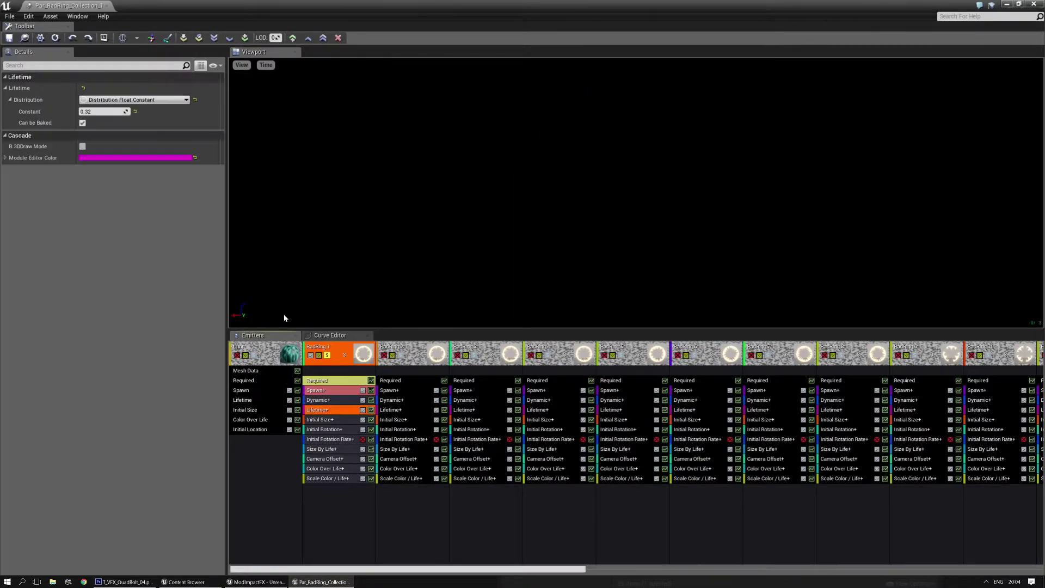
left_click(334, 355)
left_click(335, 410)
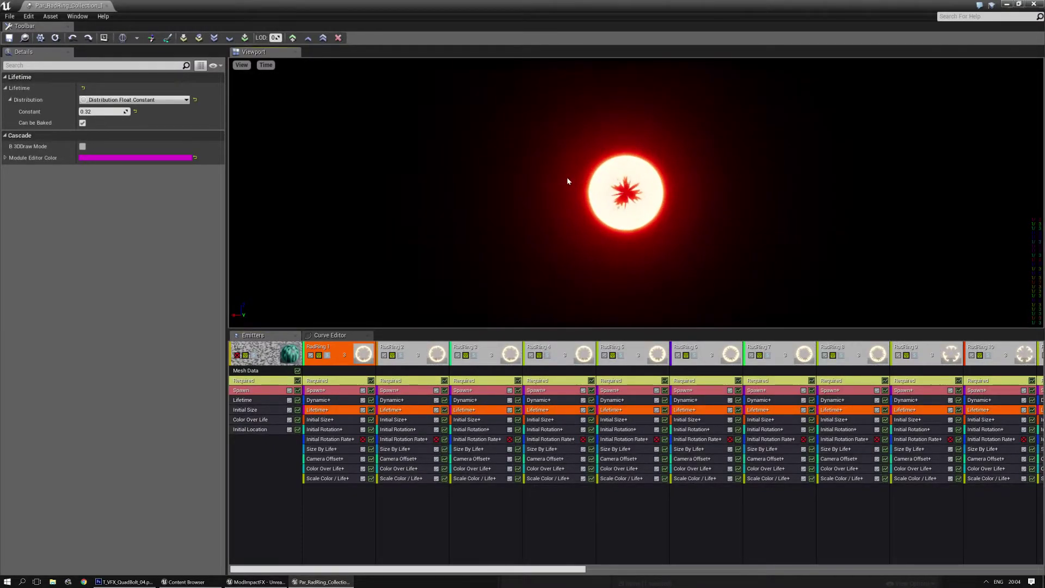
mouse_move(556, 572)
left_mouse_down()
mouse_move(1012, 570)
mouse_move(569, 572)
left_mouse_up()
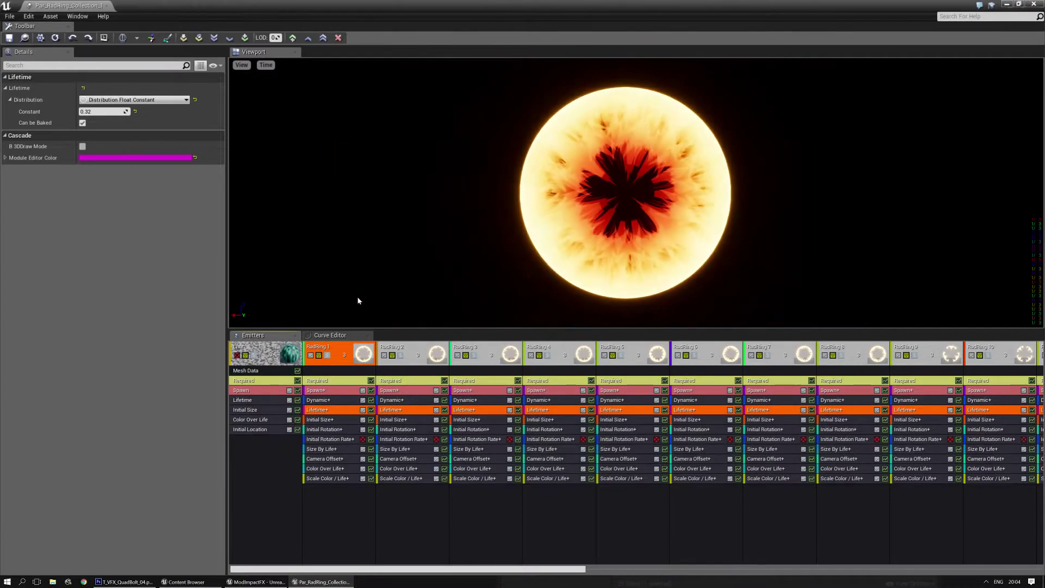
Step: Review Initial Size, Initial Rotation and Size By Life, toggling Initial Rotation Rate on then off
left_click(336, 420)
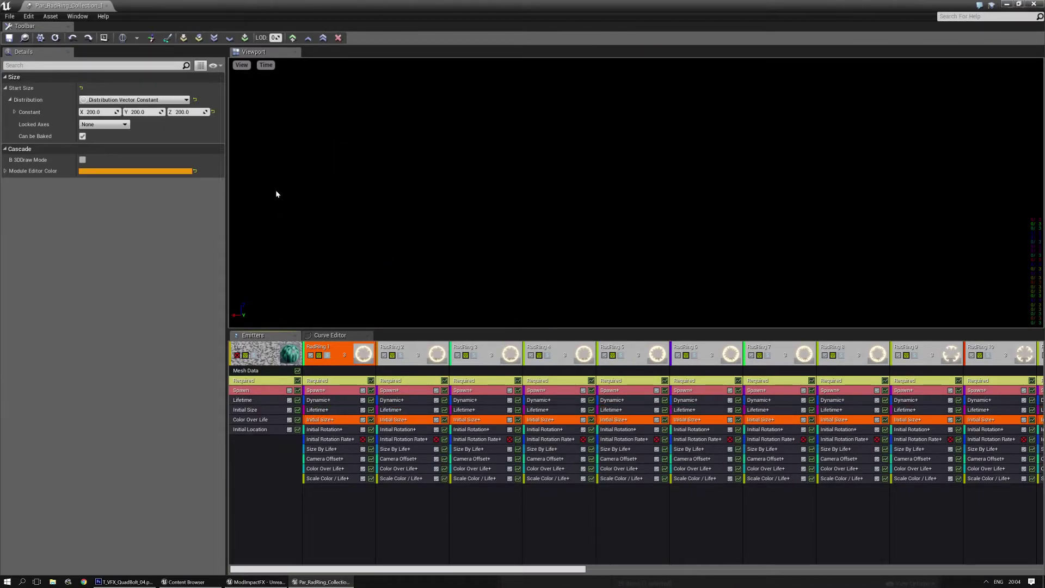
left_click(329, 430)
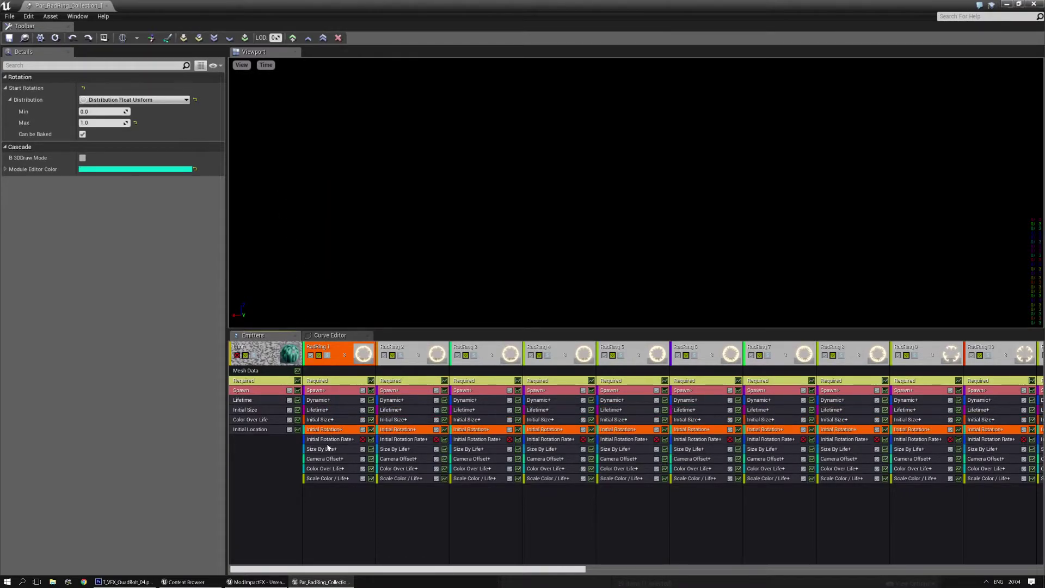
left_click(329, 440)
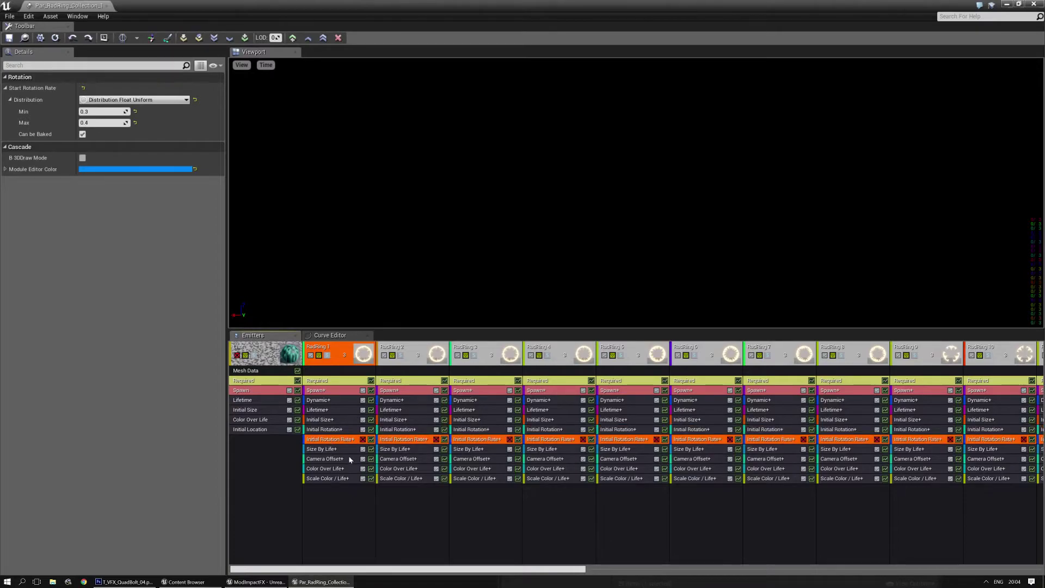
left_click(362, 440)
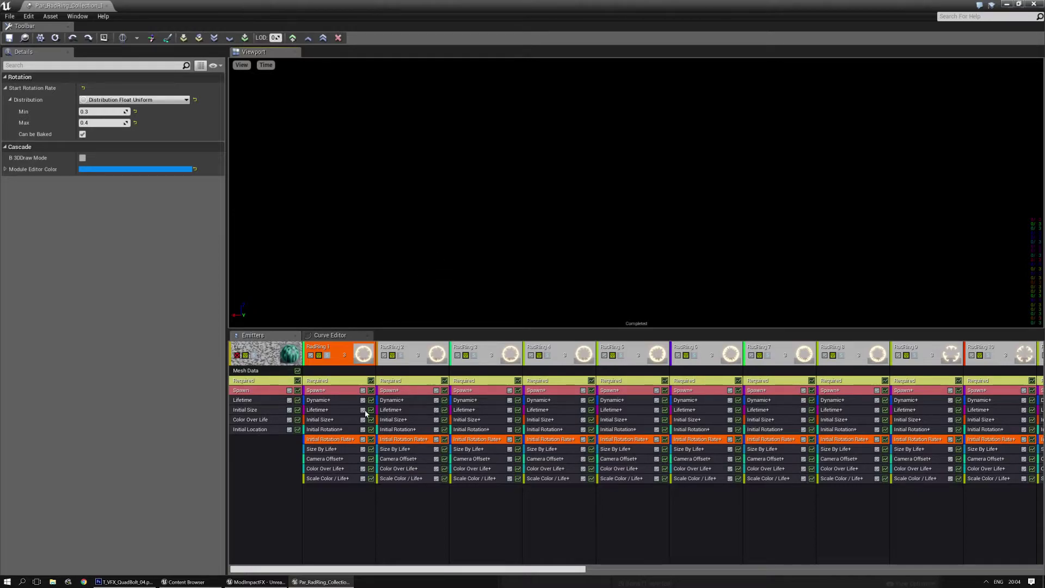
left_click(363, 440)
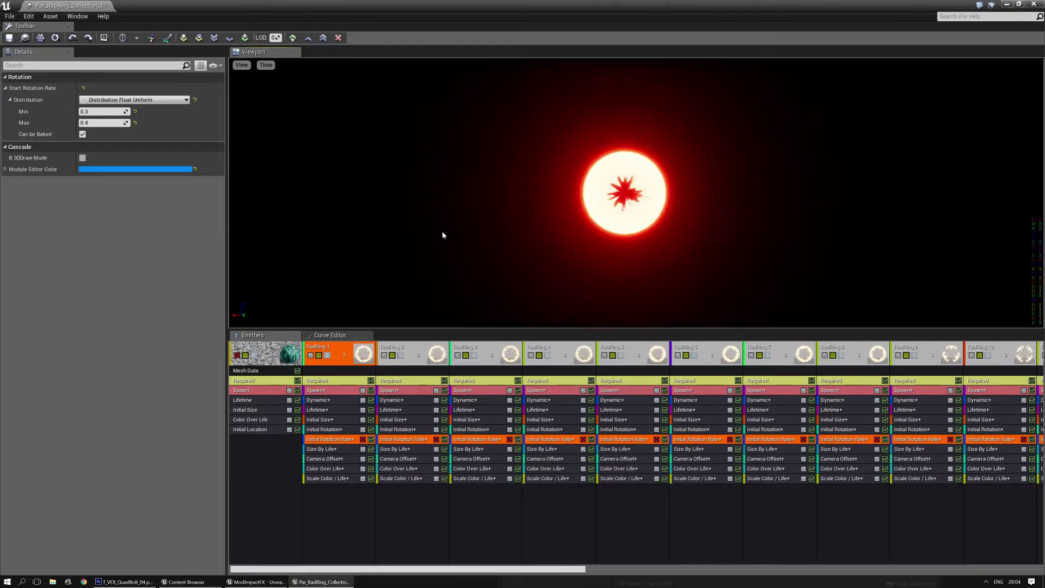
left_click(321, 450)
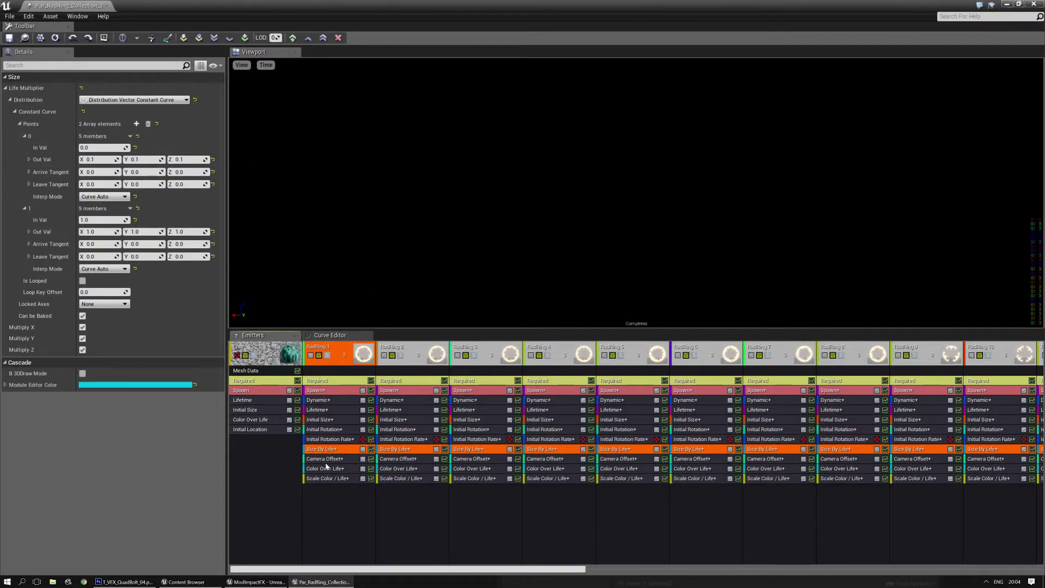
Step: Enable the Char emitter and test the Camera Offset at -50 before restoring it to 50
left_click(325, 463)
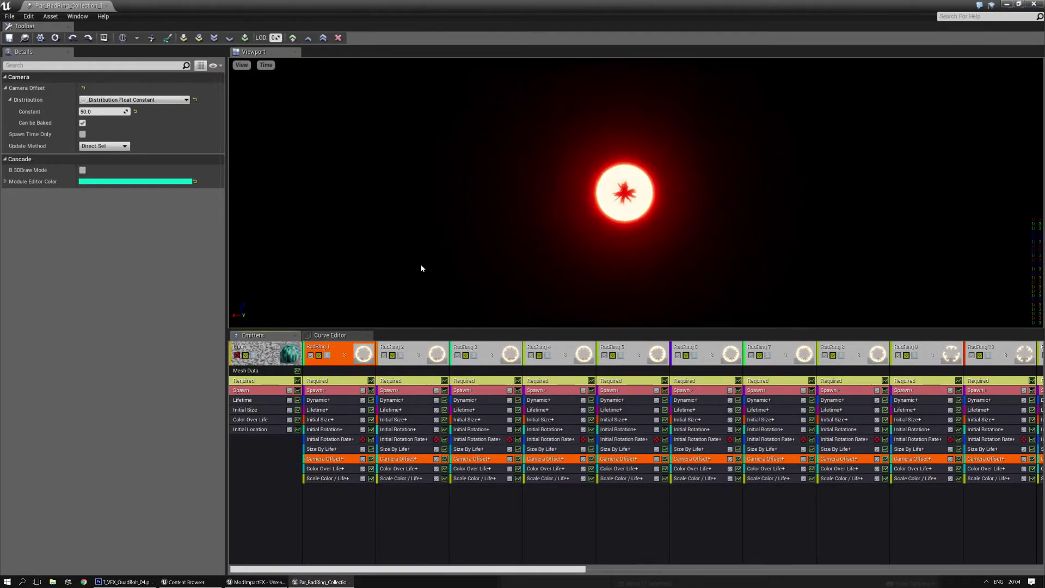
left_click(237, 355)
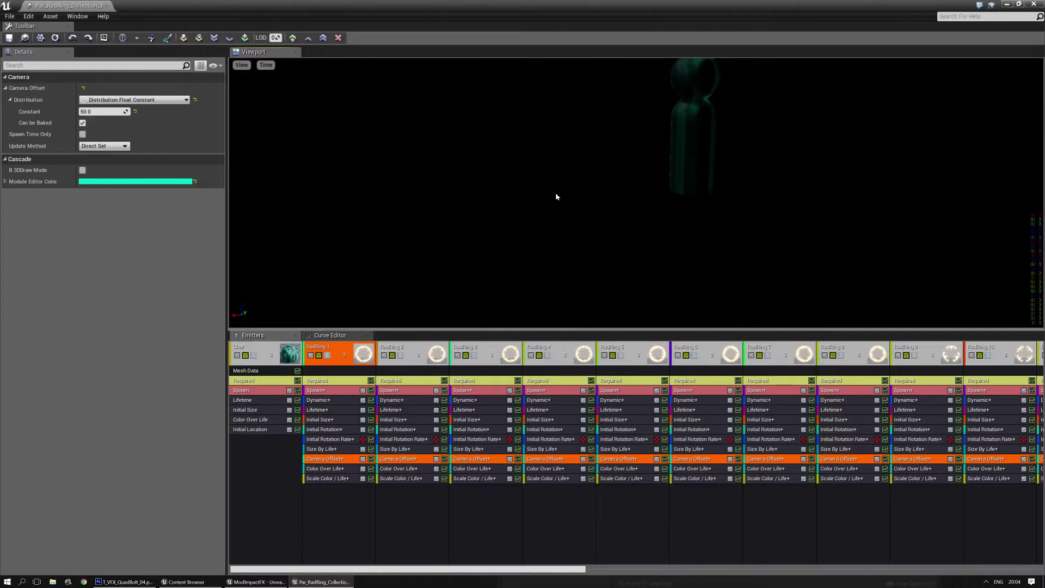
left_click(98, 111)
type("-50")
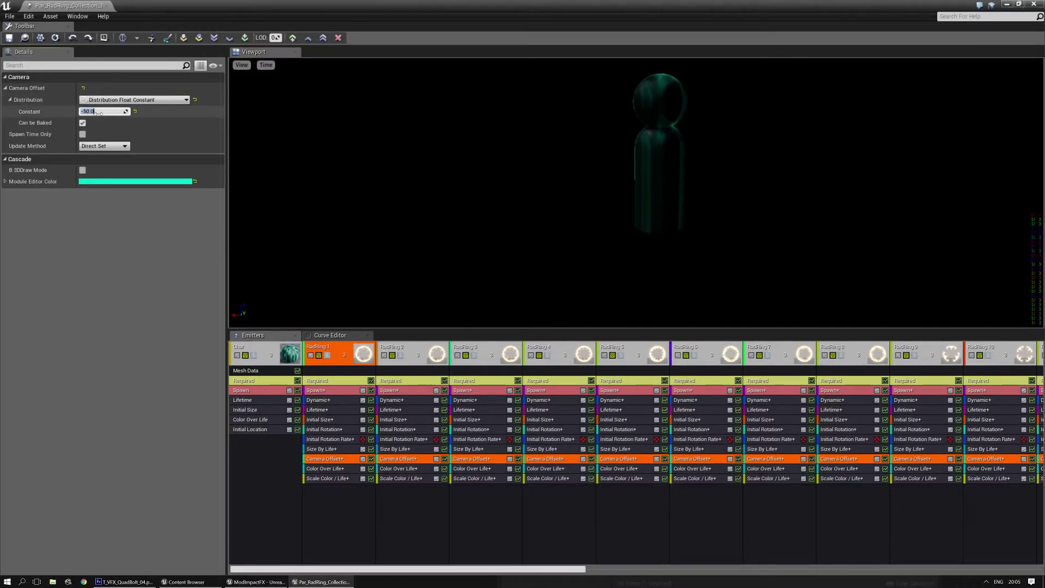
key("Return")
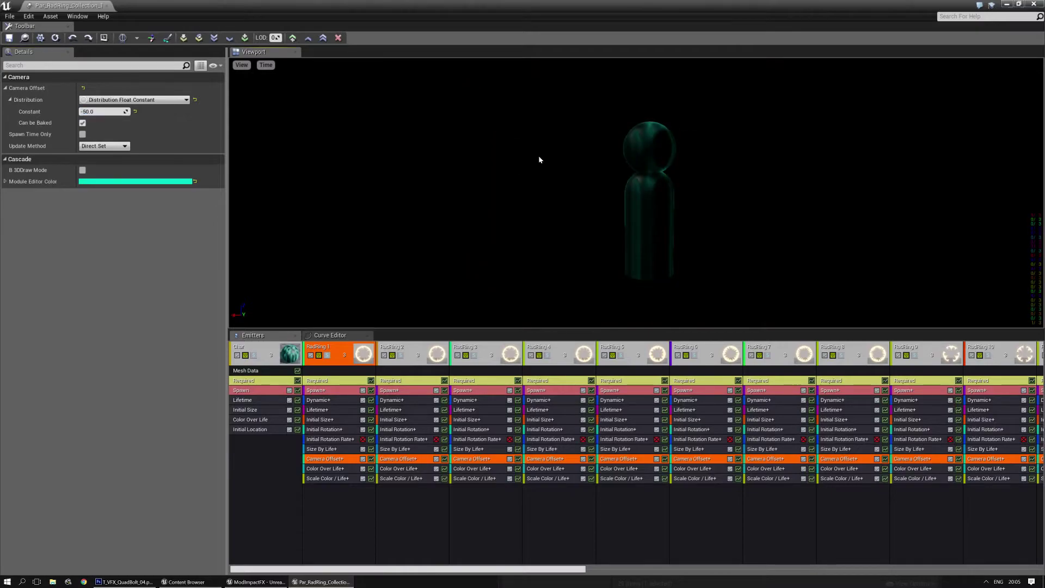
left_click(102, 112)
type("50")
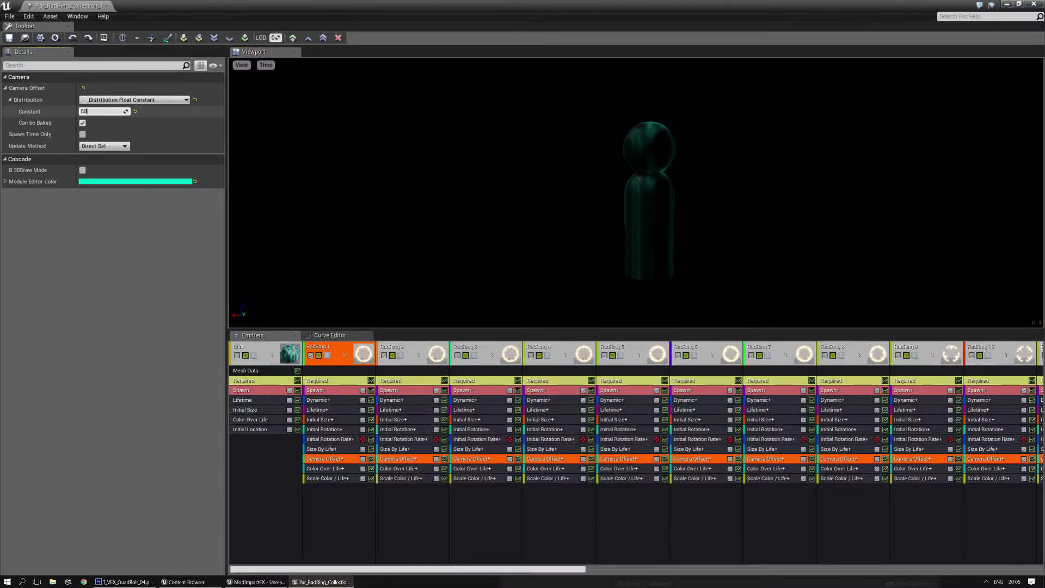
key("Return")
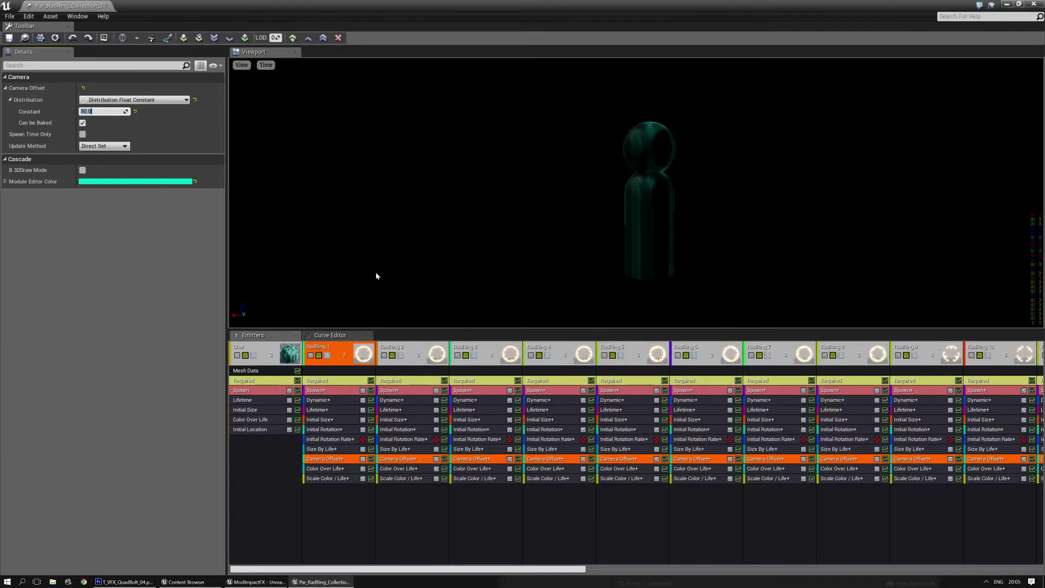
Step: Try purple, green and blue for the Color Over Life constant, then cancel the change
left_click(337, 470)
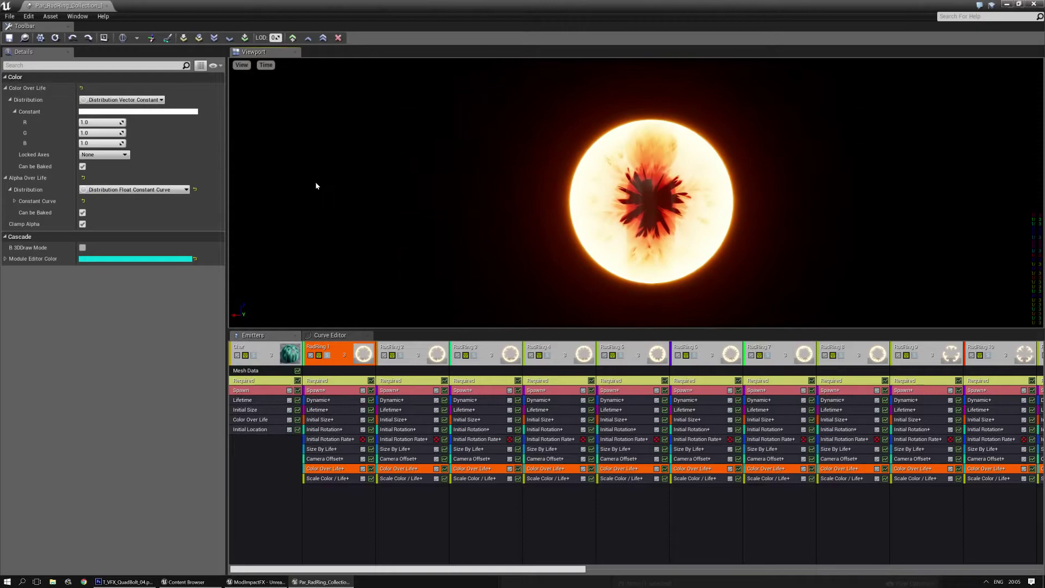
left_click(180, 112)
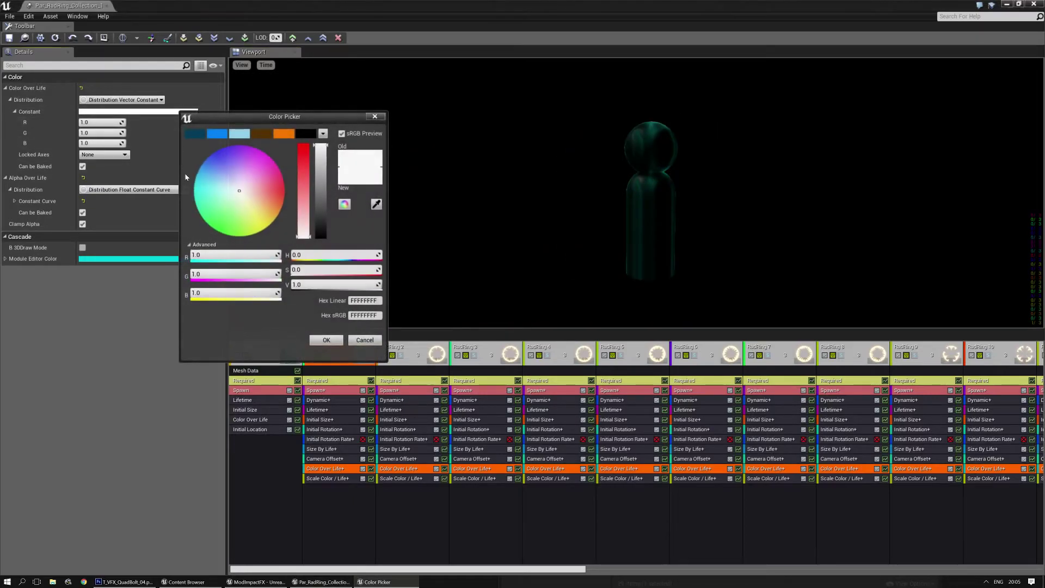
left_click(229, 147)
left_click_drag(229, 147, 185, 207)
left_click(224, 149)
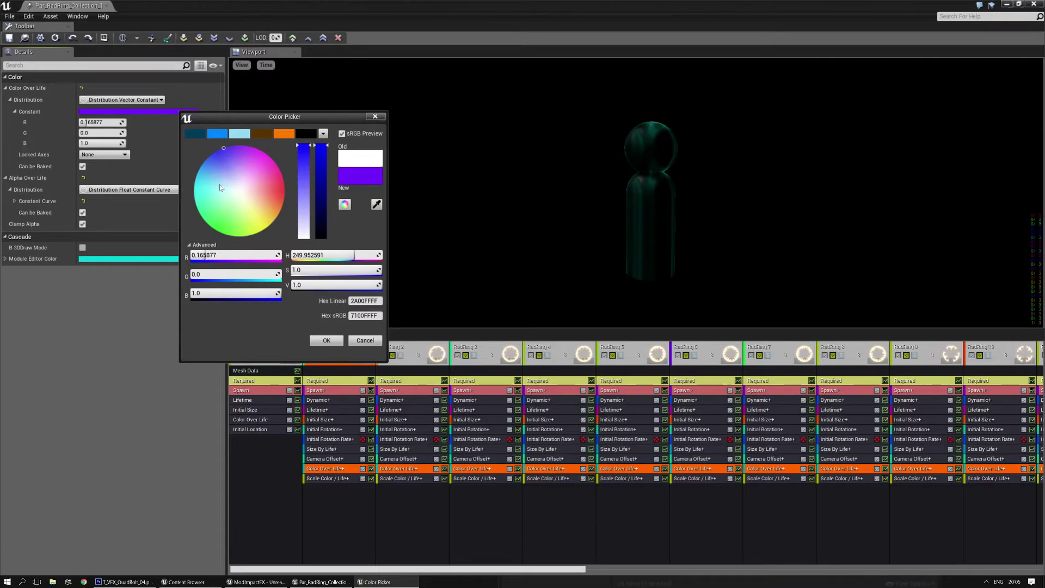
left_click(207, 159)
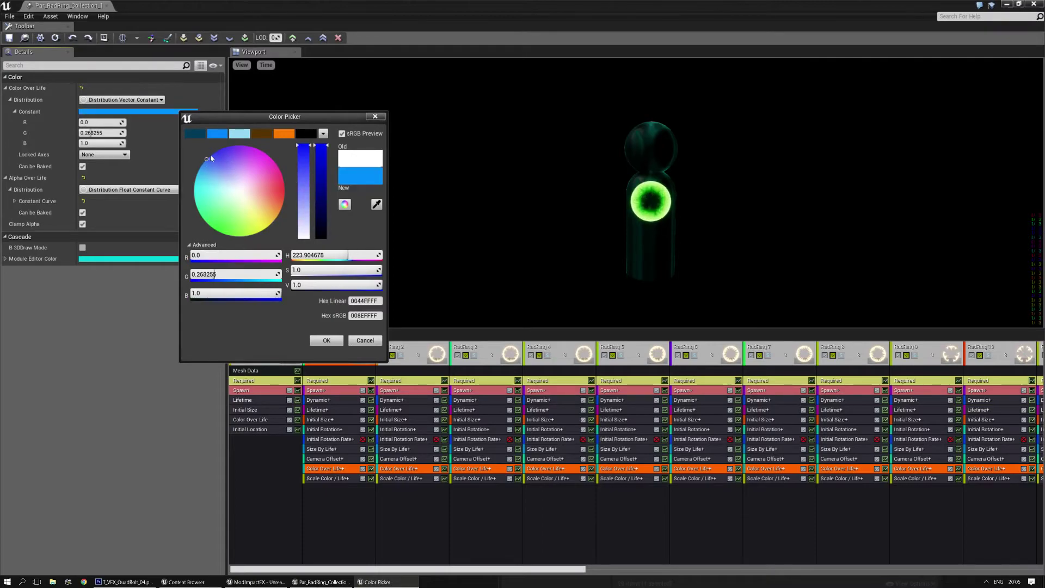
left_click(374, 344)
left_click(338, 480)
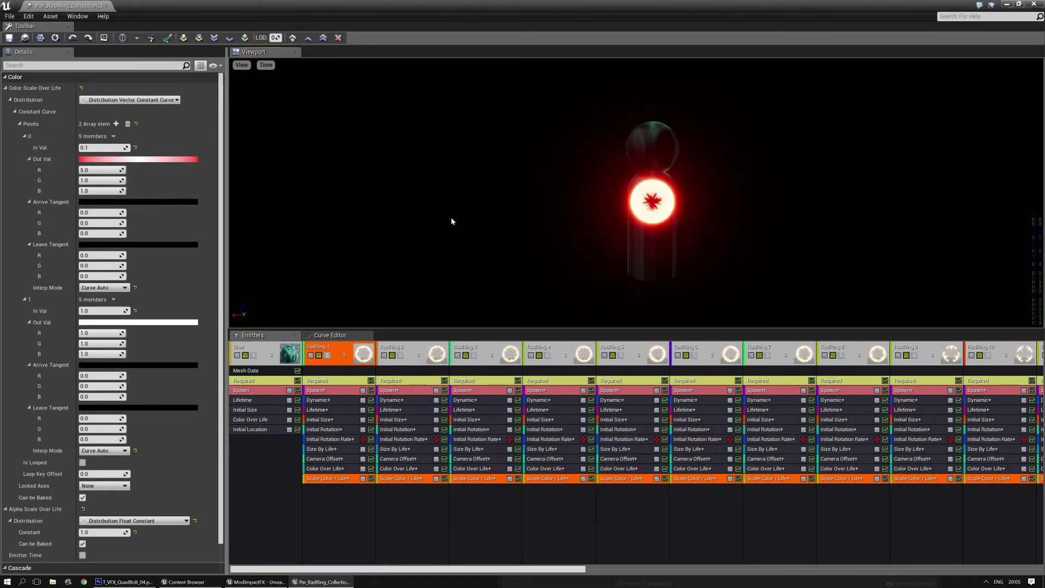
left_click(144, 160)
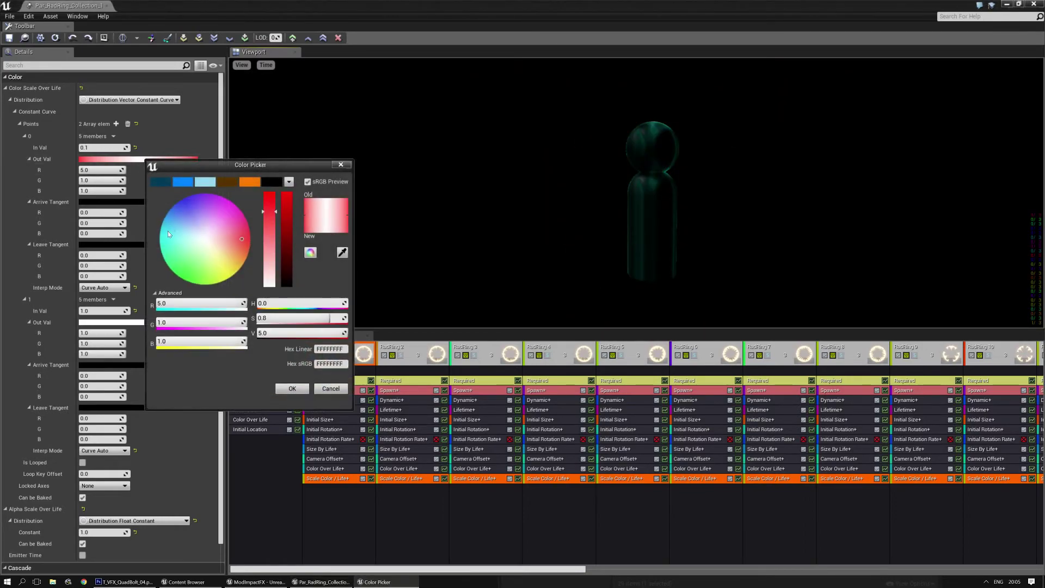
left_click_drag(191, 210, 213, 285)
left_click(225, 215)
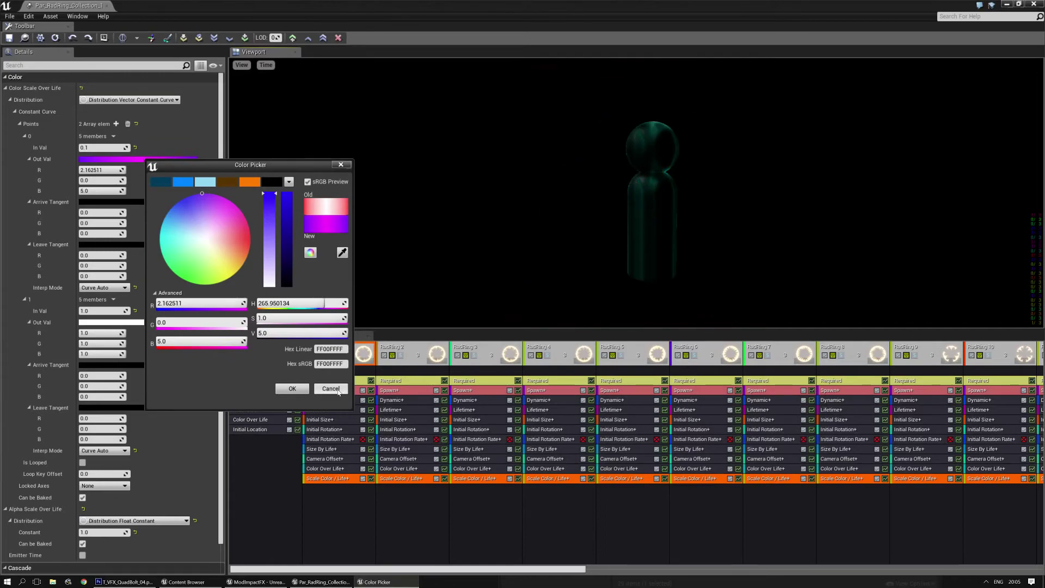
left_click(331, 388)
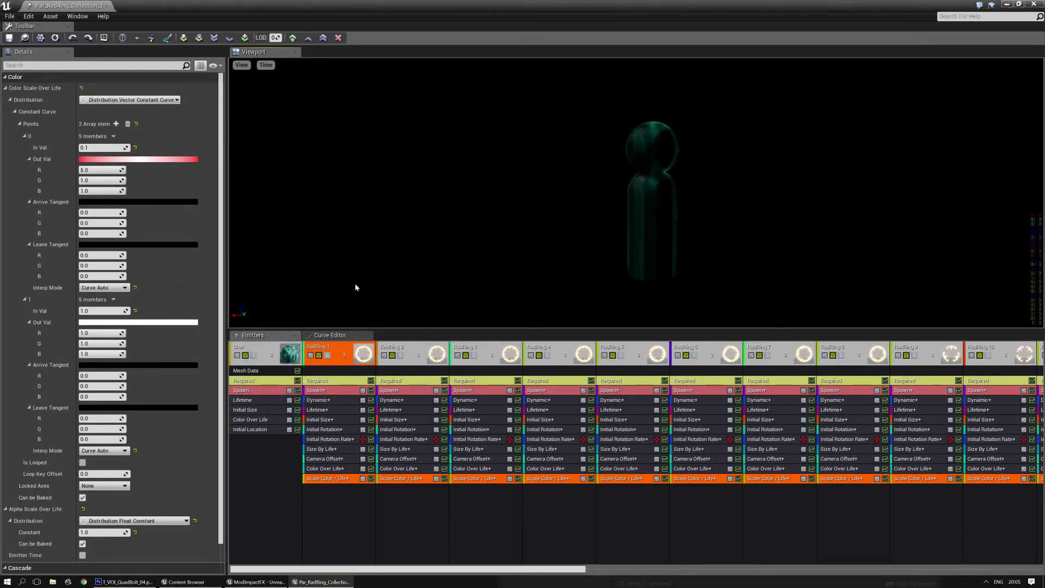